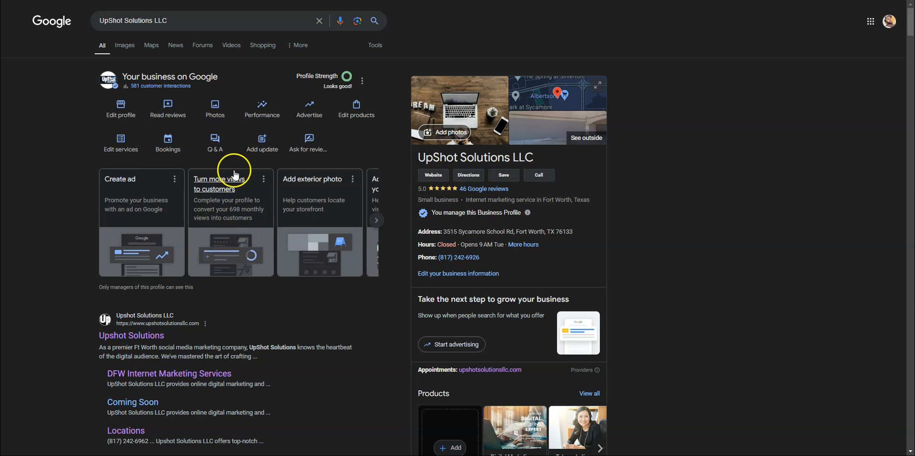
# Review the AI Overview's reasons for photos not uploading to Google My Business, especially the photo requirements, and snip that list.
pyautogui.click(212, 120)
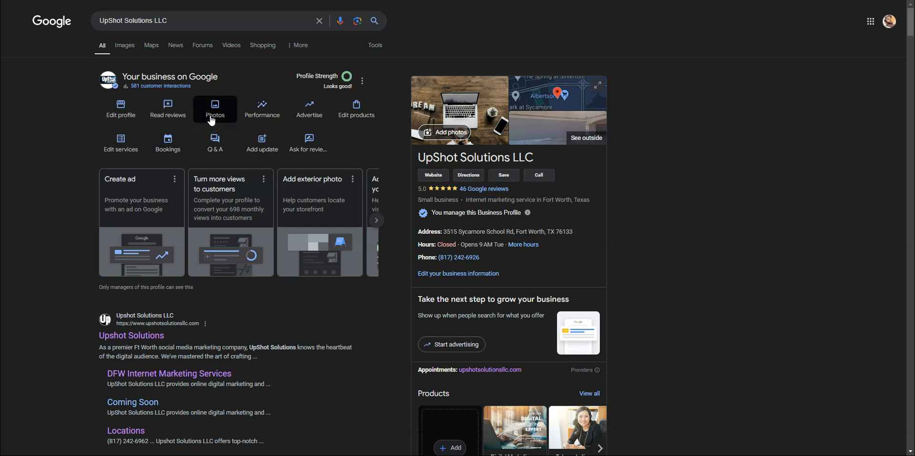
pyautogui.click(156, 233)
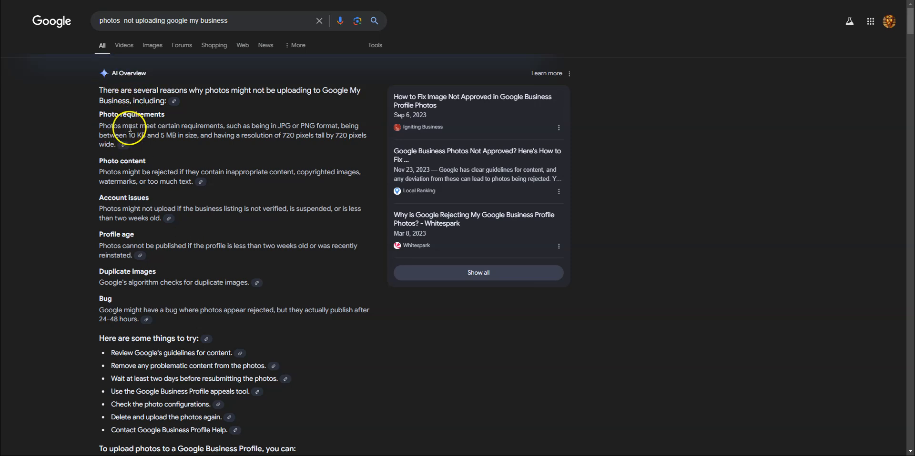
pyautogui.moveTo(108, 114); pyautogui.dragTo(135, 115)
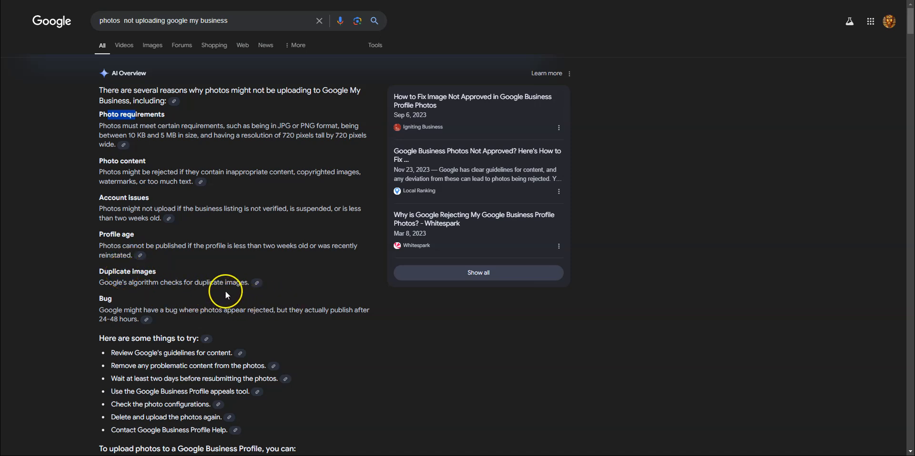
pyautogui.scroll(-1, 224, 291)
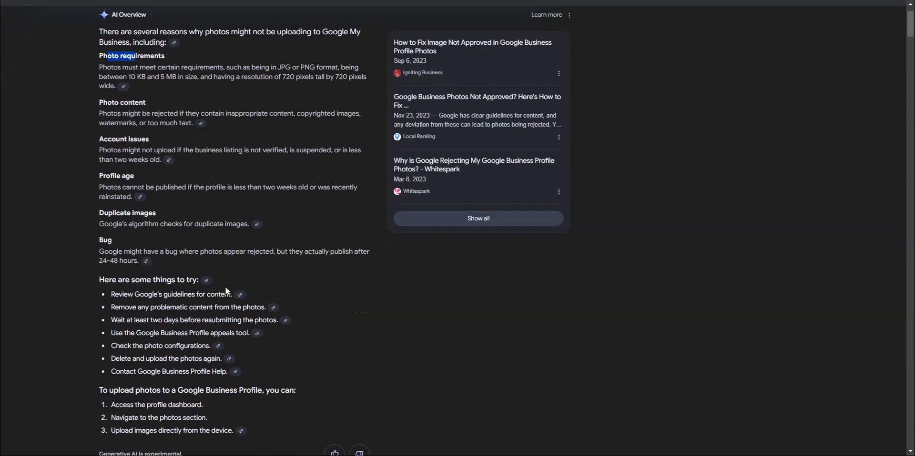
pyautogui.scroll(1, 224, 287)
pyautogui.click(145, 130)
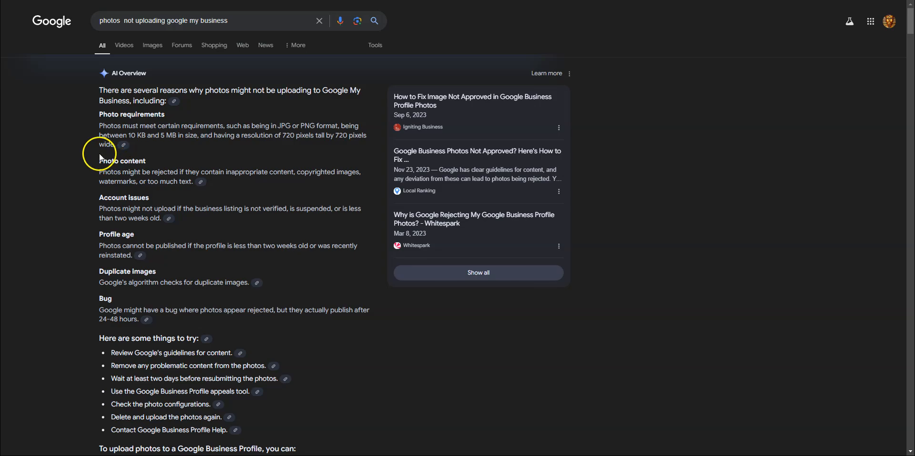
pyautogui.press('super+shift+s')
pyautogui.moveTo(83, 124); pyautogui.dragTo(325, 352)
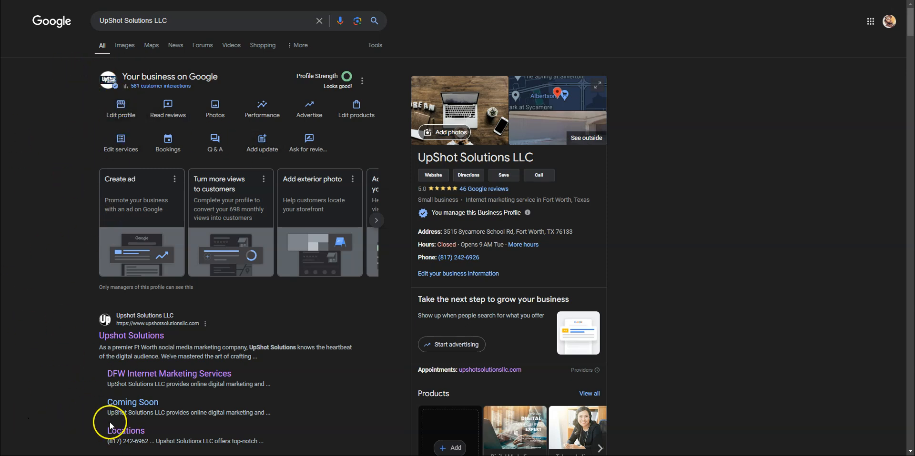
# Open the UpShot Solutions LLC business information for editing and examine its business name, categories and description.
pyautogui.click(120, 123)
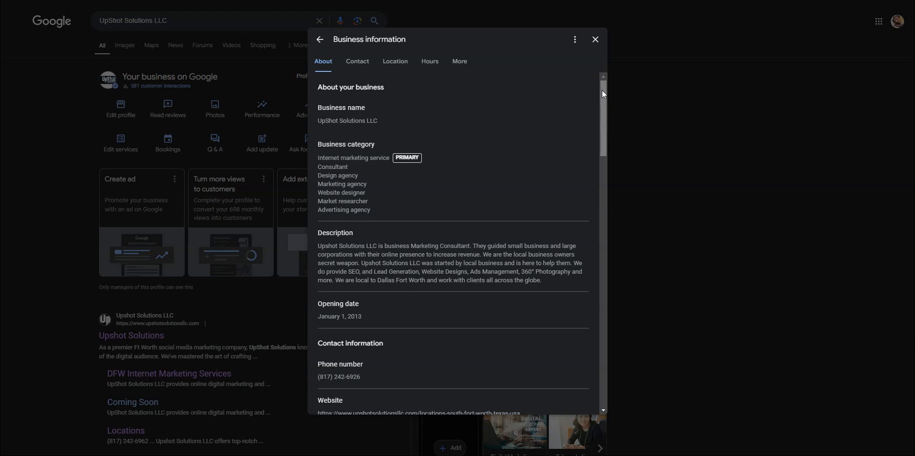
pyautogui.moveTo(602, 94)
pyautogui.mouseDown()
pyautogui.moveTo(602, 106)
pyautogui.moveTo(601, 99)
pyautogui.mouseUp()
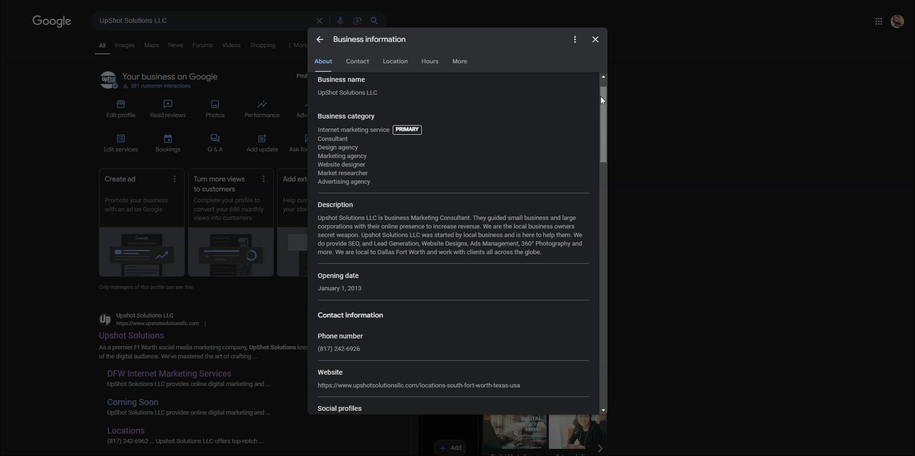
pyautogui.moveTo(377, 175)
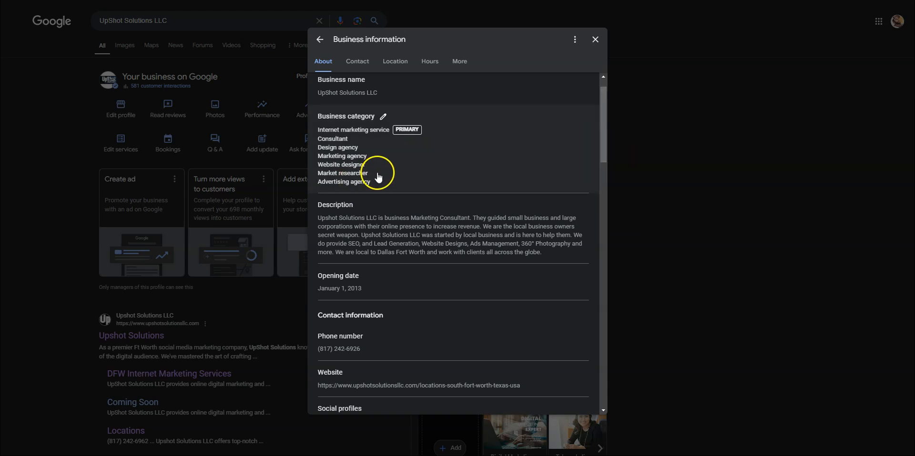
pyautogui.scroll(-1, 365, 219)
pyautogui.scroll(1, 365, 219)
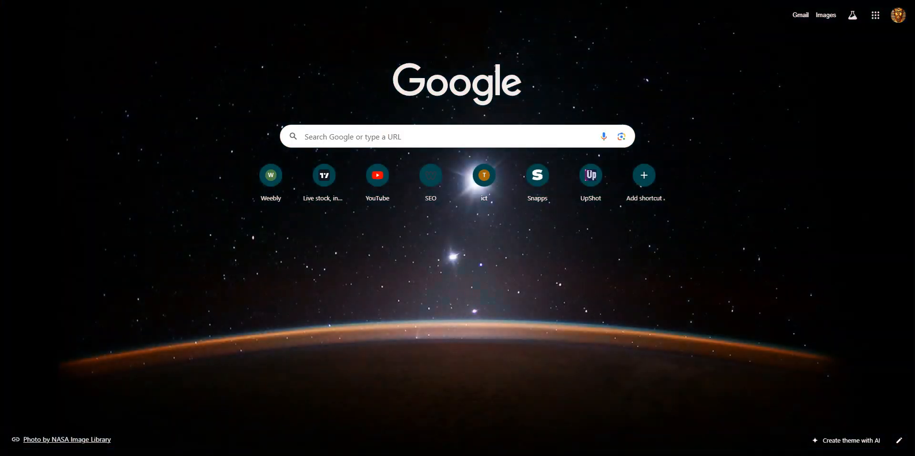
# Search the web for "google business categories" and browse the alphabetical list in daltonluka.com's "Google My Business Categories (Complete List - 2024)".
pyautogui.write('google busine')
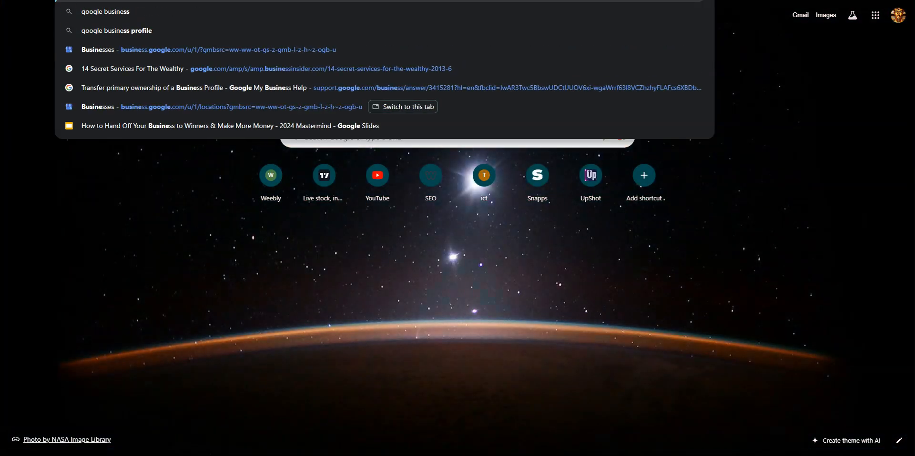
pyautogui.write('ss cate')
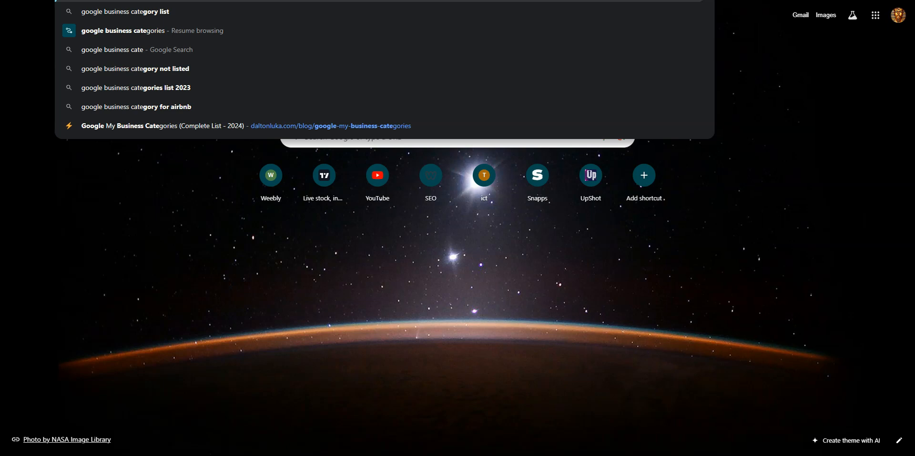
pyautogui.press('Return')
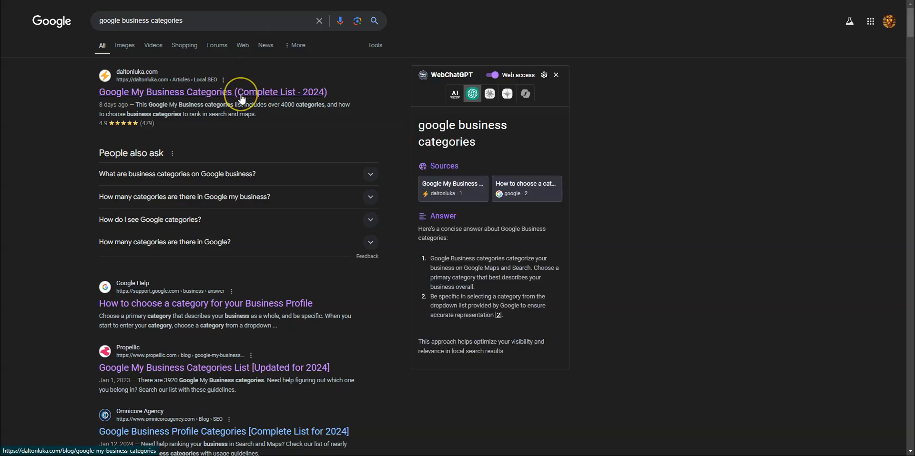
pyautogui.click(262, 88)
pyautogui.scroll(-20, 306, 218)
pyautogui.scroll(-20, 312, 213)
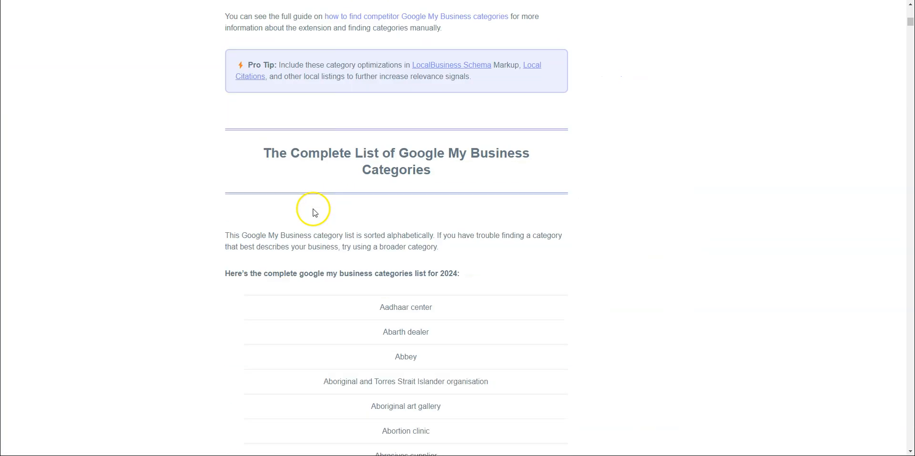
pyautogui.moveTo(908, 30); pyautogui.dragTo(907, 61)
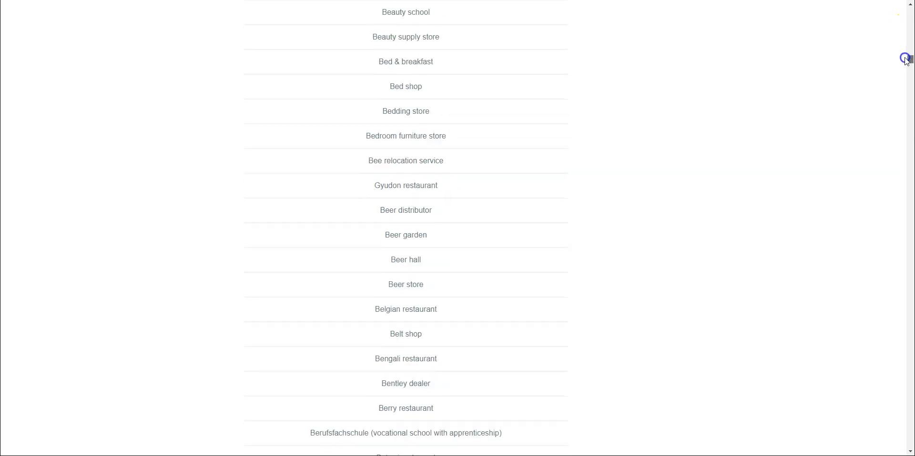
pyautogui.moveTo(906, 61); pyautogui.dragTo(905, 86)
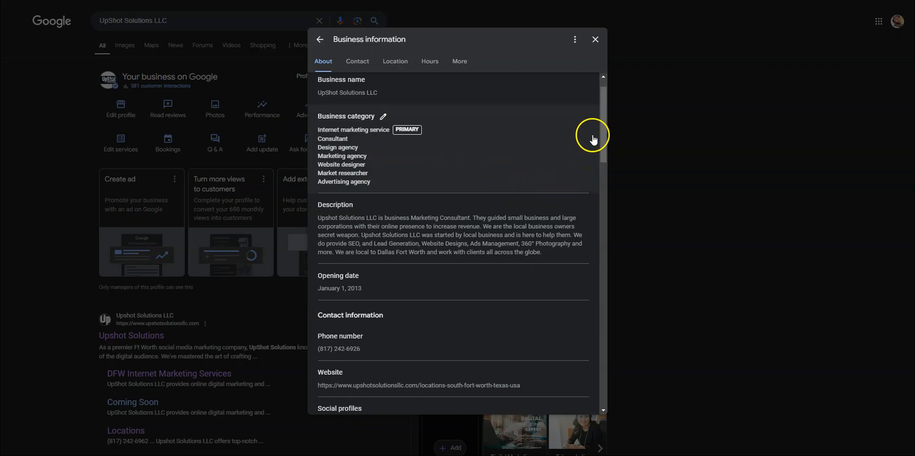
# Examine the social profiles in the business information, close it, and check the Profiles section of the public listing.
pyautogui.moveTo(601, 124); pyautogui.dragTo(603, 186)
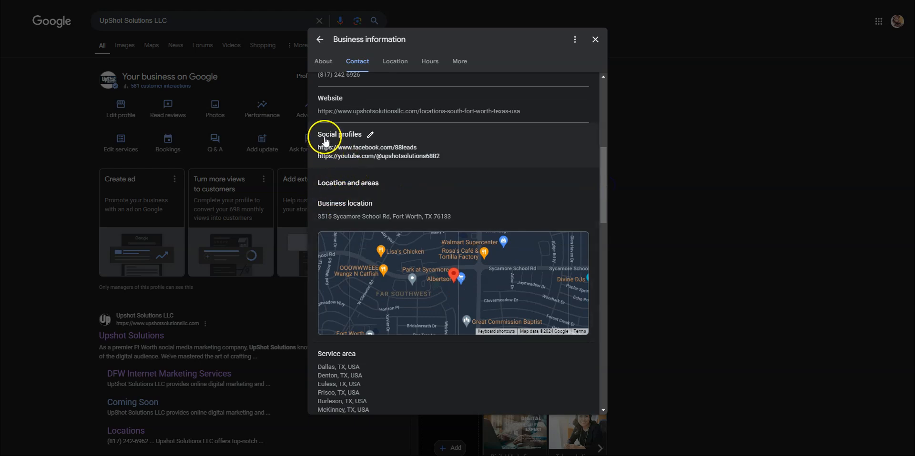
pyautogui.click(595, 39)
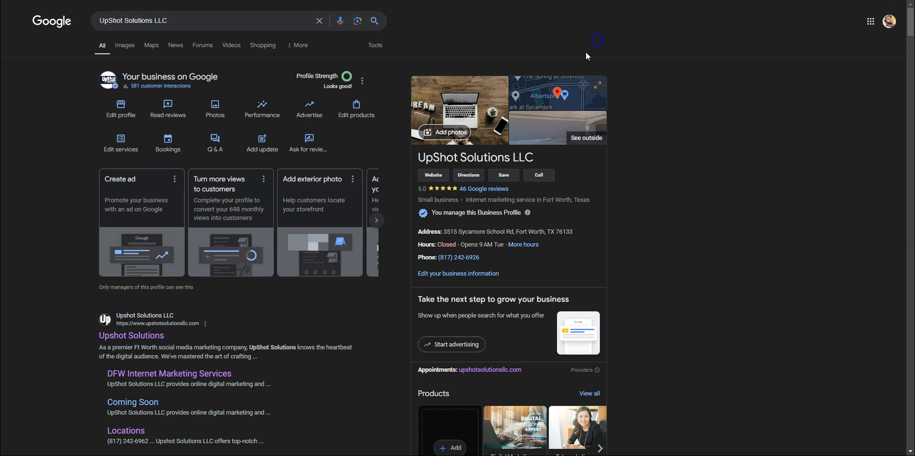
pyautogui.scroll(-15, 648, 252)
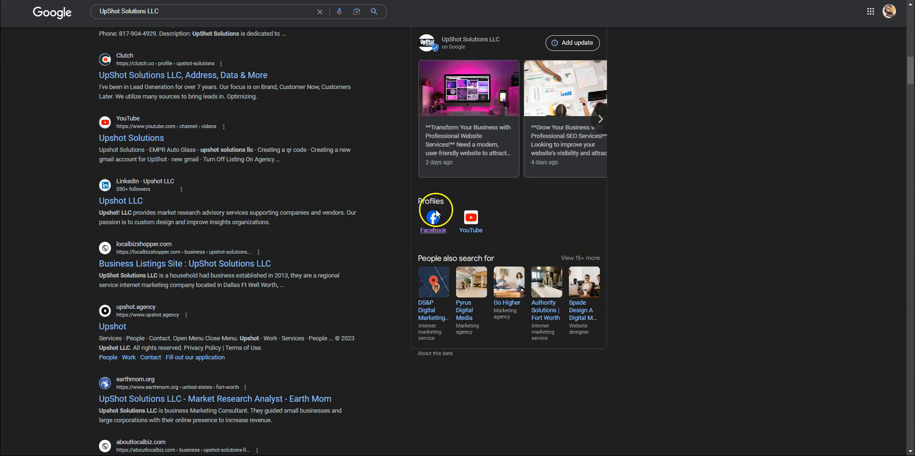
pyautogui.scroll(15, 535, 261)
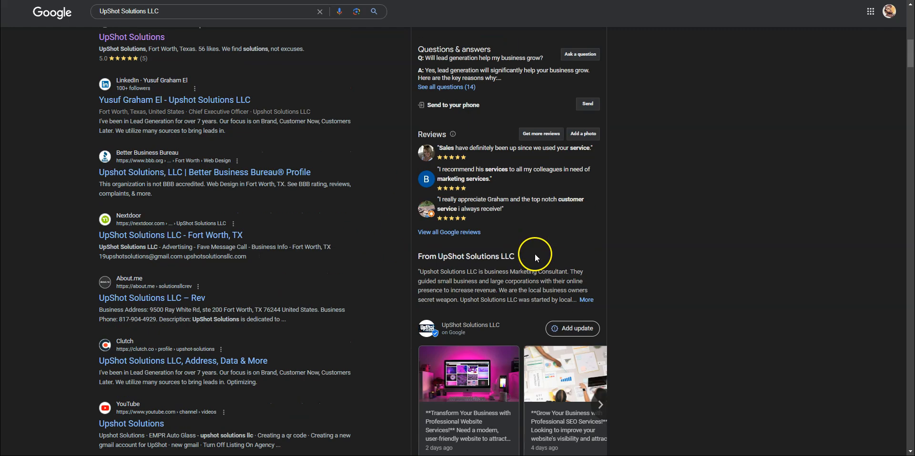
# Reopen the business information and review the opening date, contact details and service area.
pyautogui.click(120, 117)
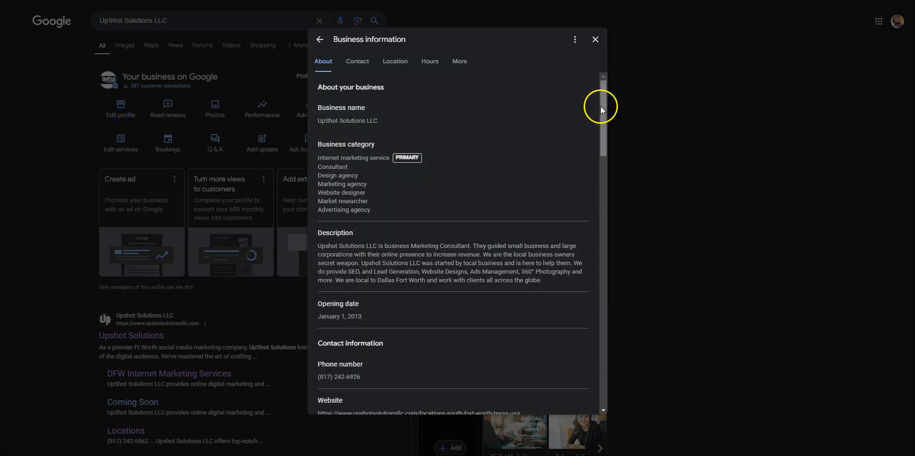
pyautogui.moveTo(601, 110); pyautogui.dragTo(601, 132)
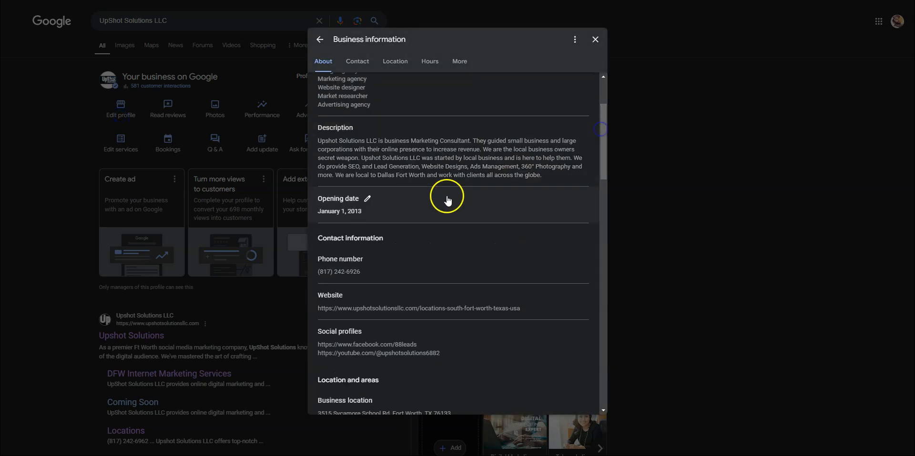
pyautogui.moveTo(600, 132); pyautogui.dragTo(607, 222)
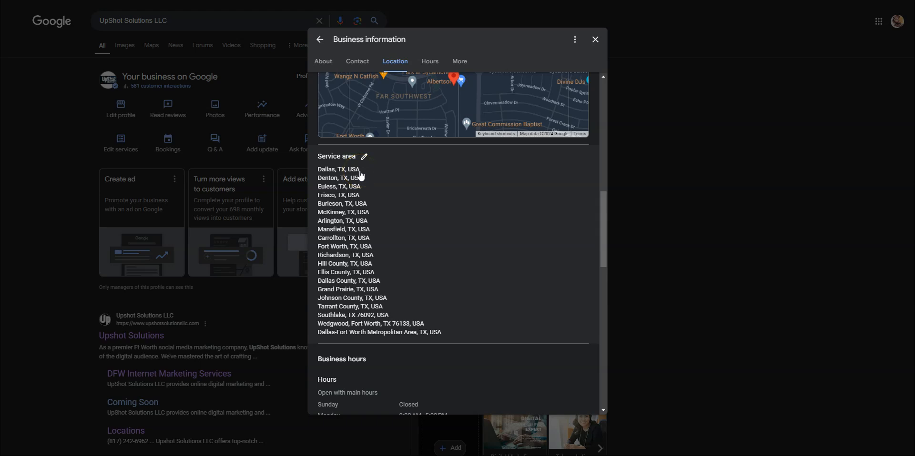
# Review the business hours, online service hours and additional attributes such as Accessibility, Amenities and Parking, and close the business information.
pyautogui.scroll(-3, 311, 267)
pyautogui.scroll(-5, 388, 269)
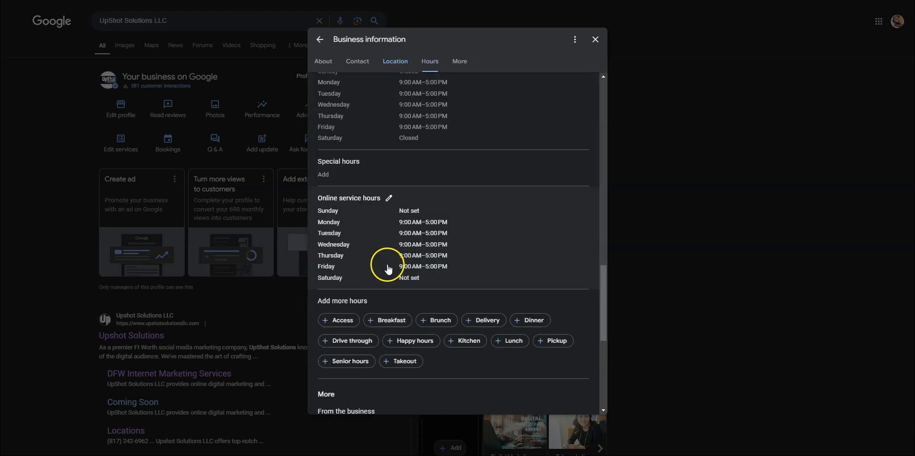
pyautogui.scroll(3, 415, 184)
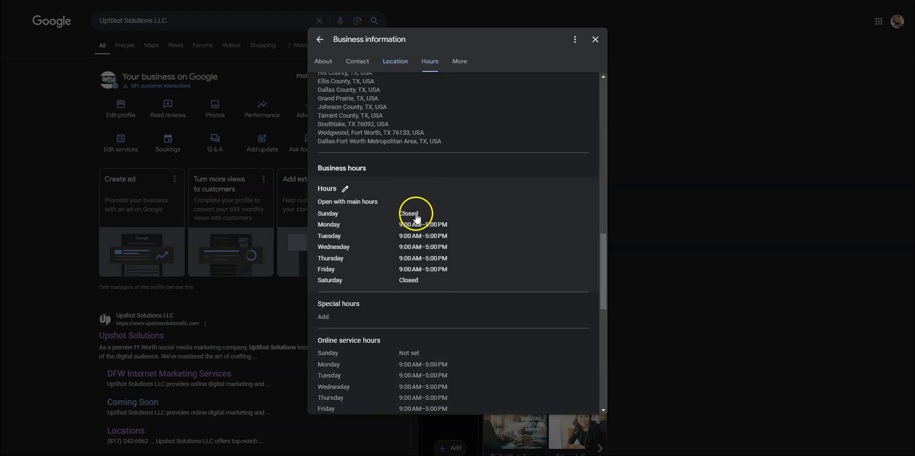
pyautogui.scroll(-8, 431, 259)
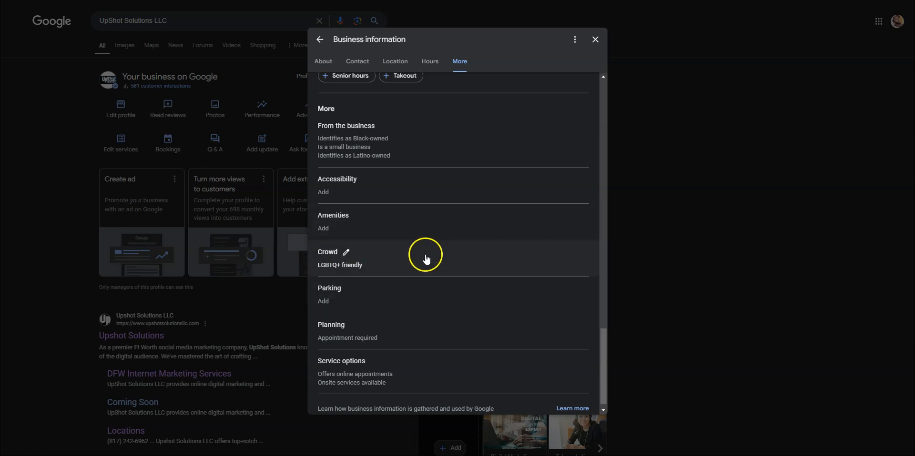
pyautogui.scroll(-1, 410, 286)
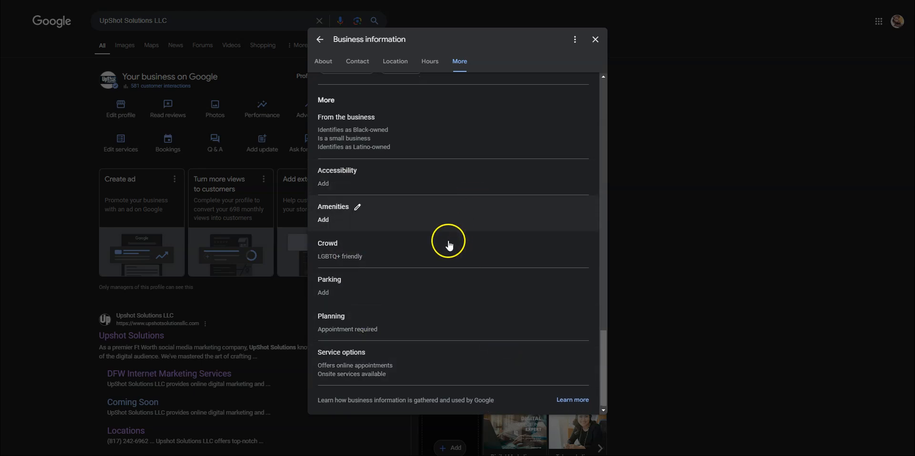
pyautogui.click(595, 39)
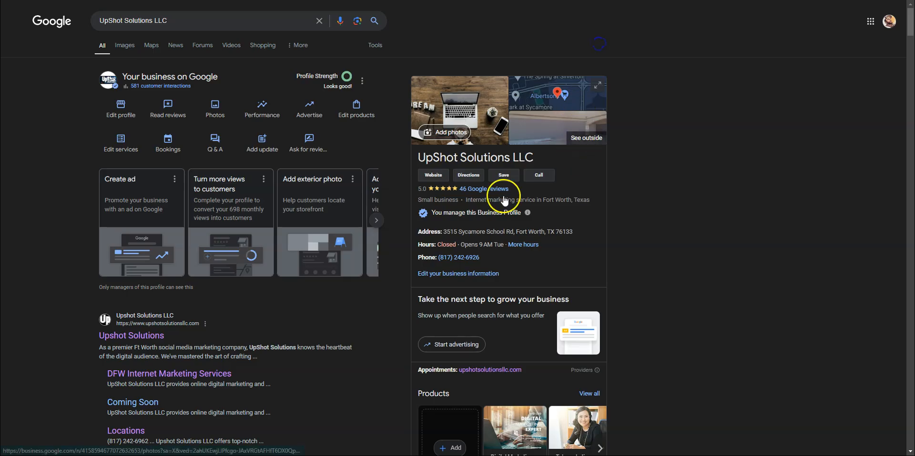
# Look over the products on the public listing, and open the profile's services and browse the full list.
pyautogui.scroll(-5, 535, 252)
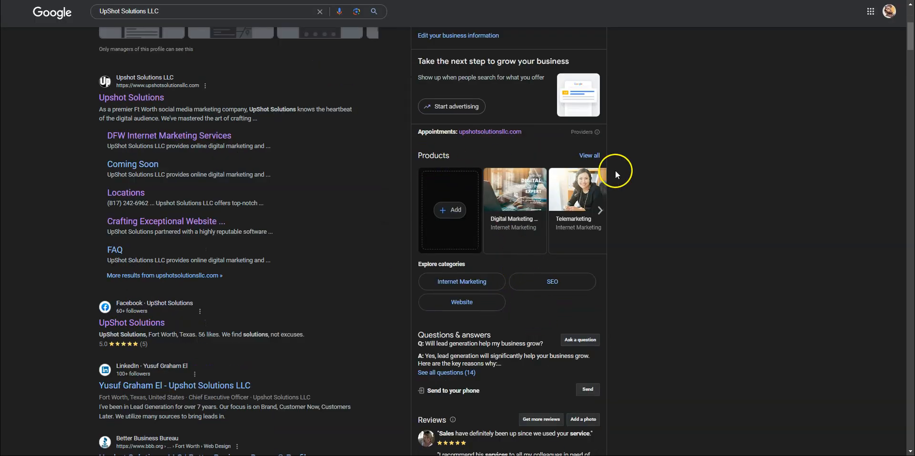
pyautogui.scroll(4, 352, 218)
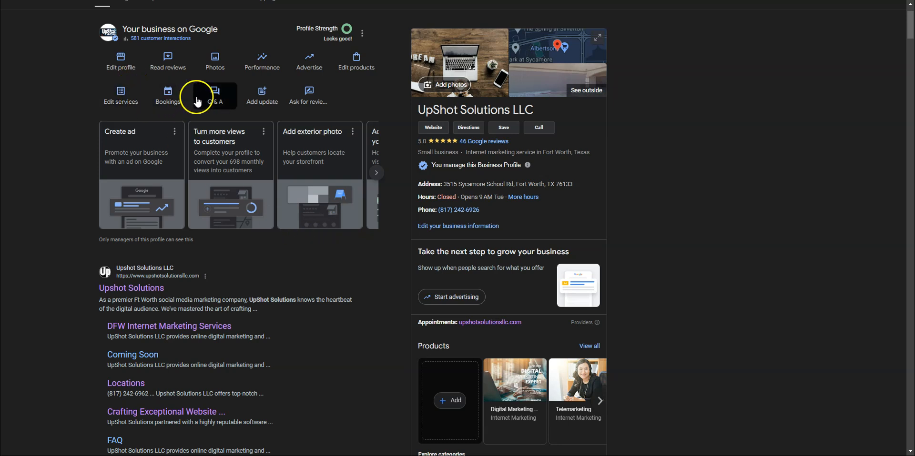
pyautogui.click(120, 101)
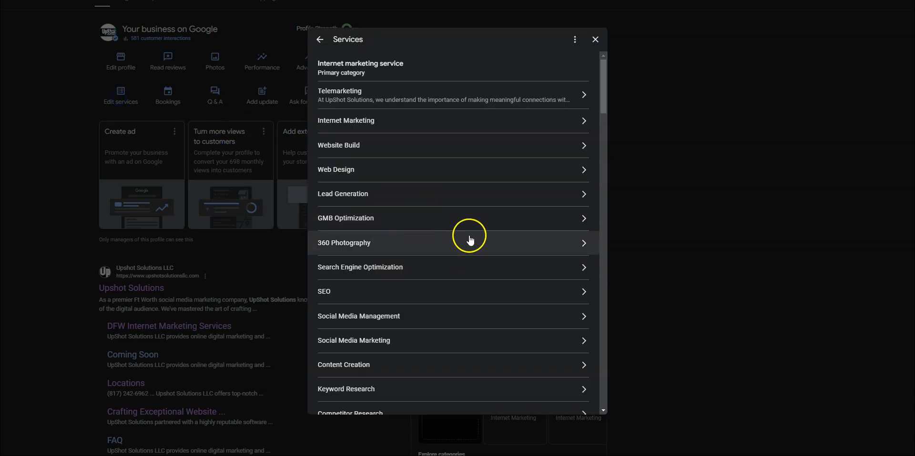
pyautogui.scroll(-20, 469, 239)
pyautogui.scroll(-10, 479, 224)
pyautogui.scroll(20, 479, 224)
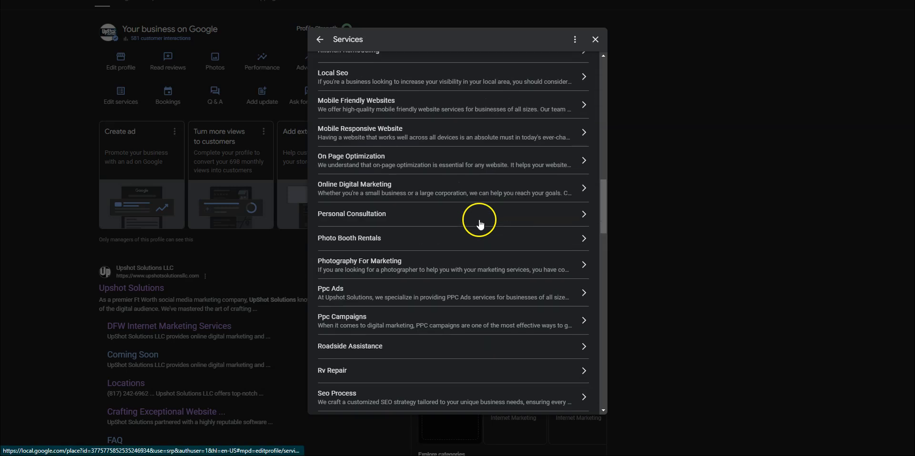
# Open the On Page Optimization service details and view the available price types, leaving the price type as No price.
pyautogui.click(421, 168)
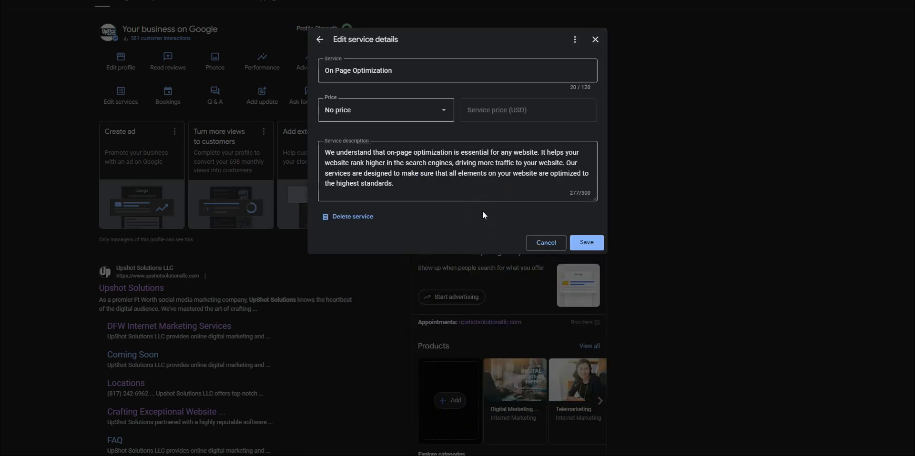
pyautogui.click(412, 111)
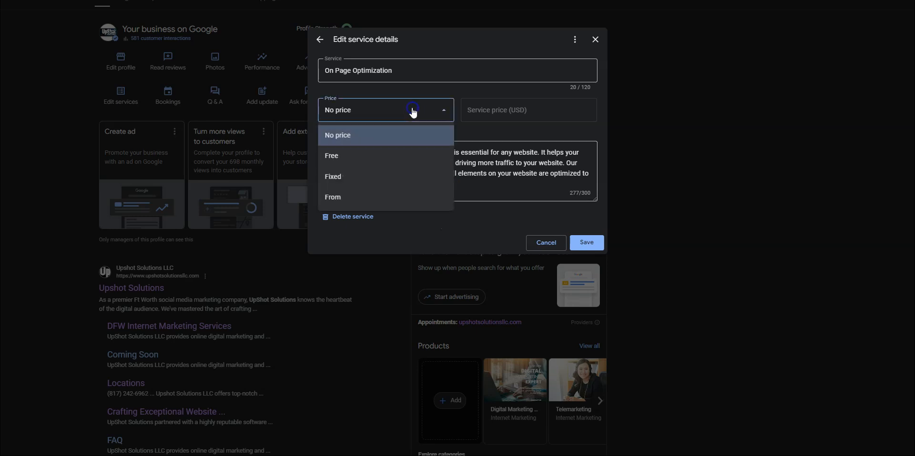
pyautogui.click(447, 89)
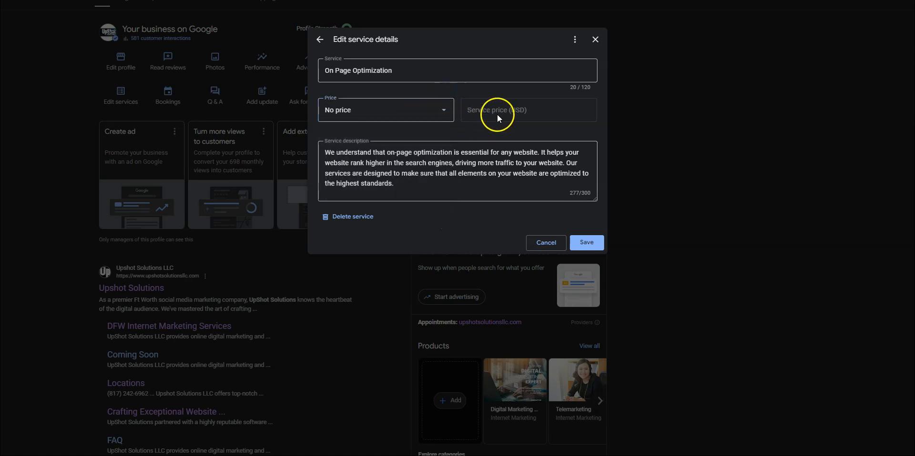
# Close the service details and look over the products, questions and answers, reviews and business description on the public listing.
pyautogui.click(596, 40)
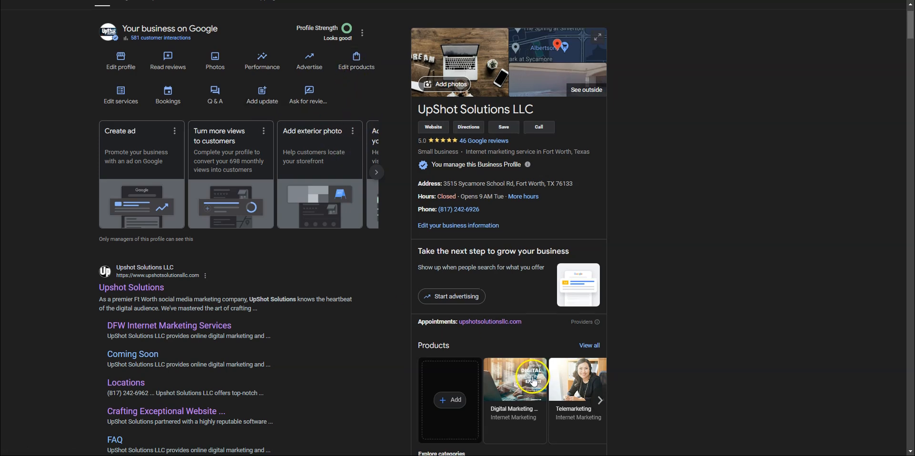
pyautogui.scroll(-5, 502, 372)
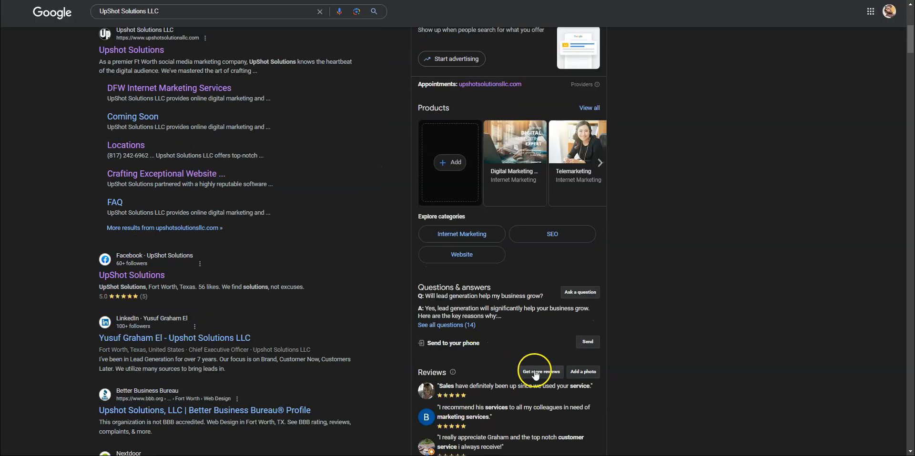
pyautogui.scroll(-3, 524, 366)
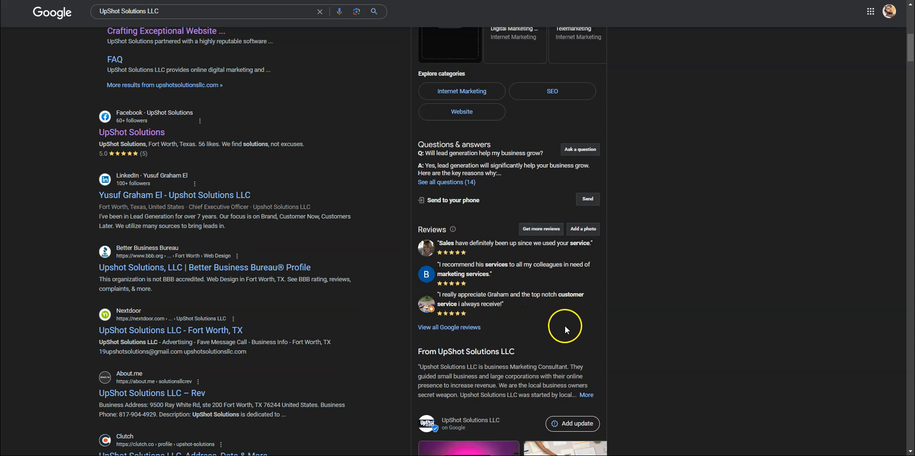
pyautogui.scroll(2, 564, 324)
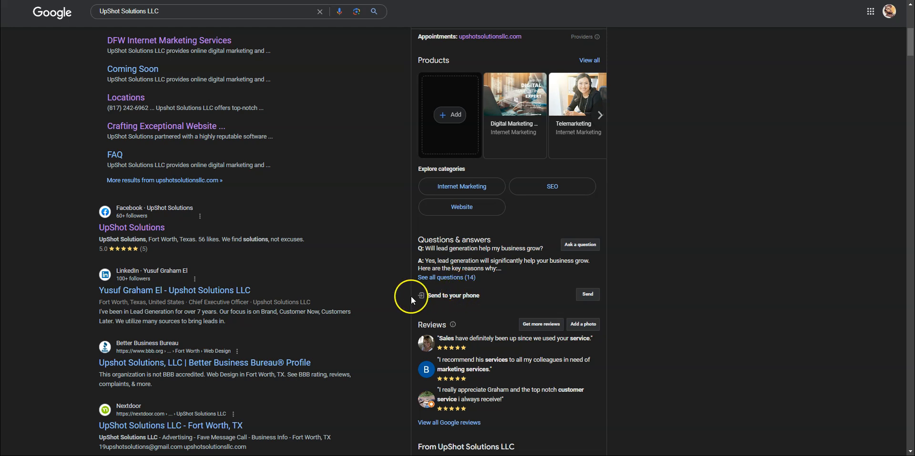
pyautogui.scroll(-12, 409, 299)
pyautogui.scroll(9, 407, 300)
pyautogui.scroll(3, 406, 300)
pyautogui.scroll(4, 400, 283)
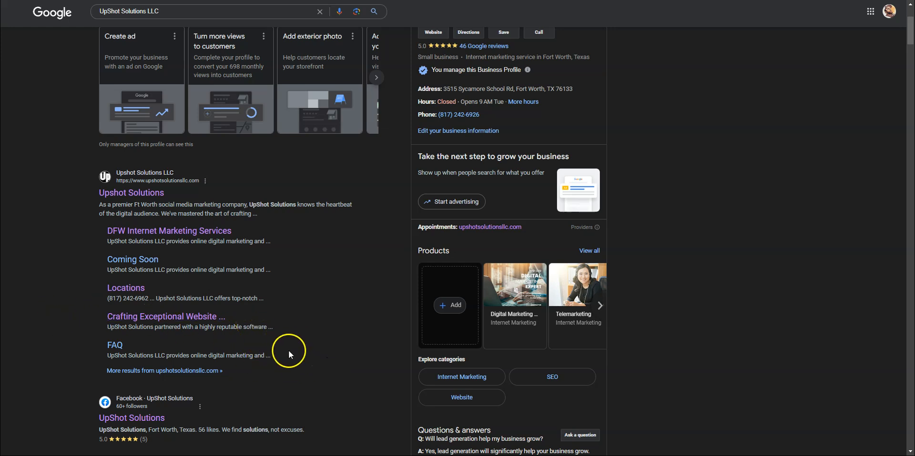
pyautogui.scroll(3, 288, 351)
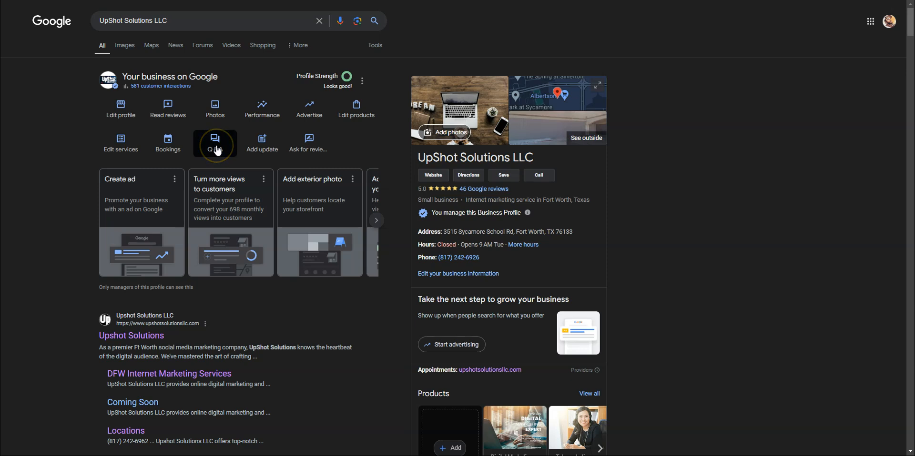
# Open the "Transform Your Business with Professional Website Services" update from the public listing and read its image and text.
pyautogui.scroll(-5, 535, 306)
pyautogui.scroll(-8, 534, 306)
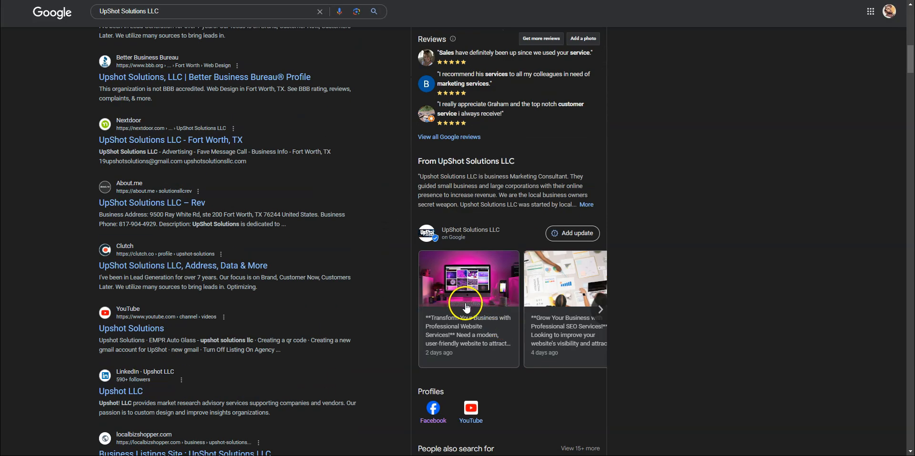
pyautogui.click(496, 359)
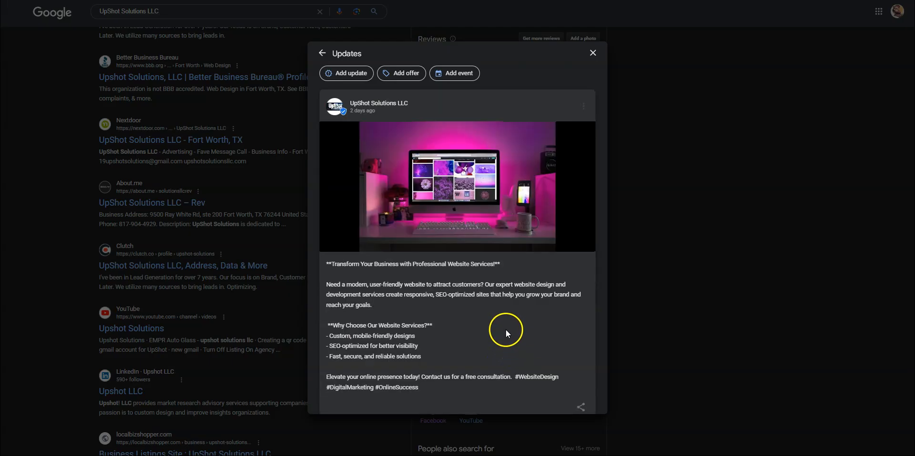
pyautogui.scroll(-1, 474, 323)
pyautogui.scroll(1, 474, 324)
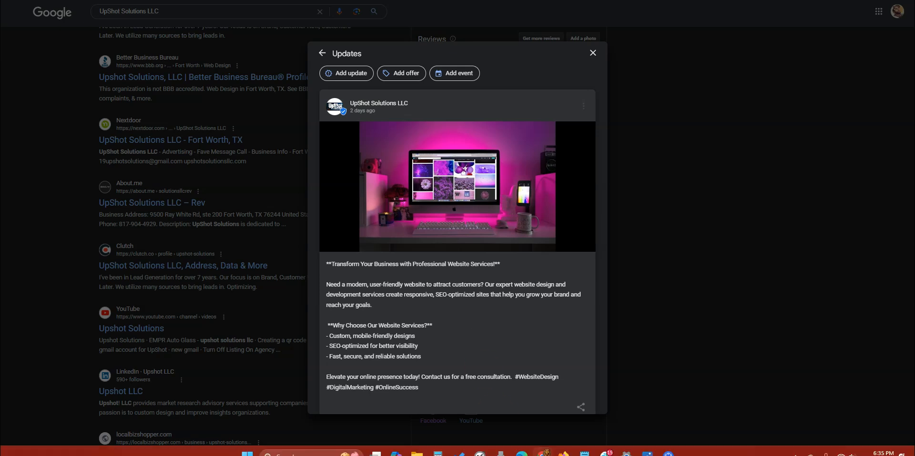
# Switch to the image viewer, examine the UpShot Solutions diagram of GMB, Links, Content and Citations, and return to the browser.
pyautogui.click(648, 445)
pyautogui.scroll(-4, 508, 293)
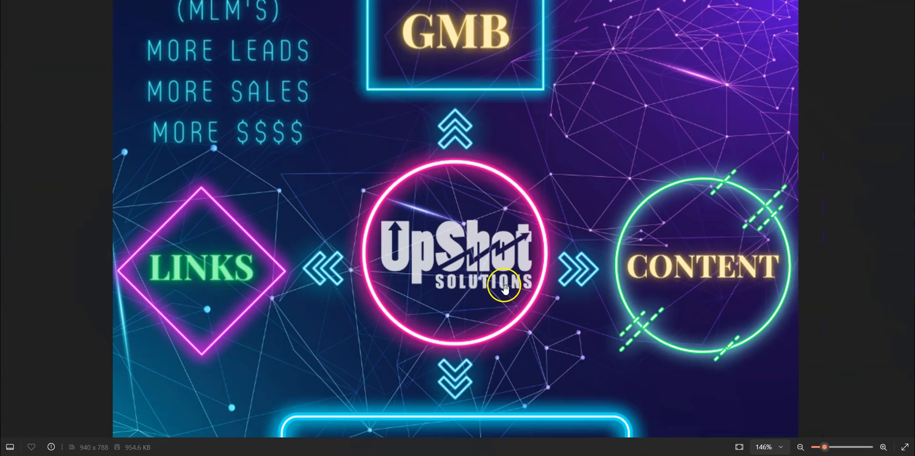
pyautogui.moveTo(508, 285); pyautogui.dragTo(502, 274)
pyautogui.scroll(-1, 610, 272)
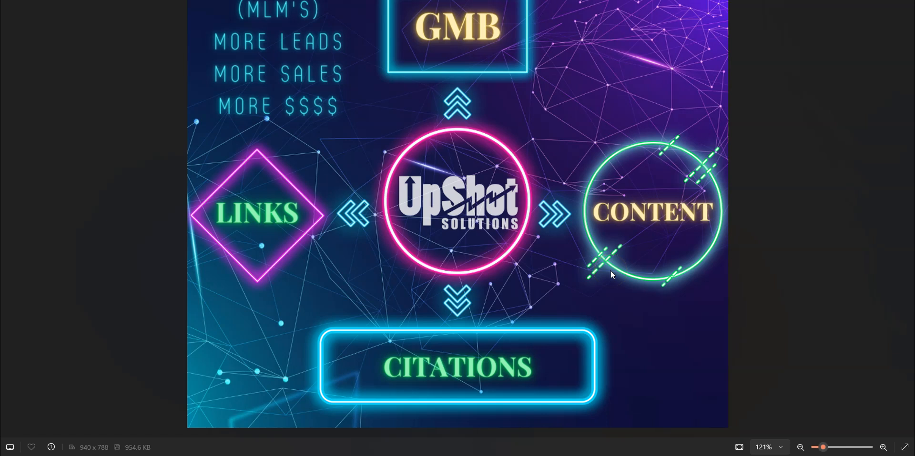
pyautogui.click(748, 257)
pyautogui.click(559, 338)
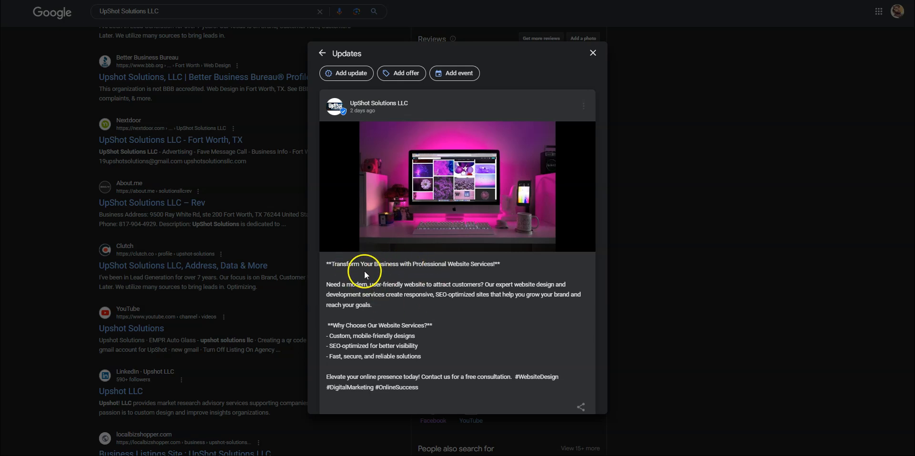
# Read through the website services update again, close the updates and return to the profile management options.
pyautogui.scroll(-2, 384, 308)
pyautogui.scroll(2, 383, 308)
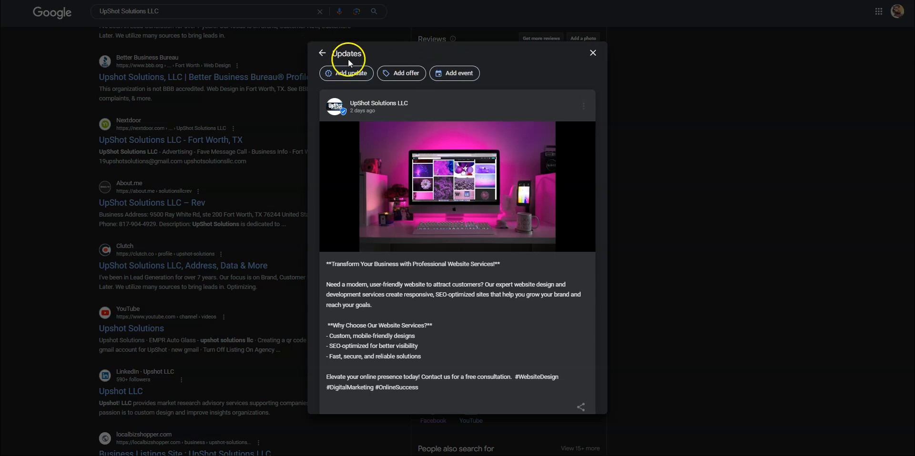
pyautogui.click(587, 51)
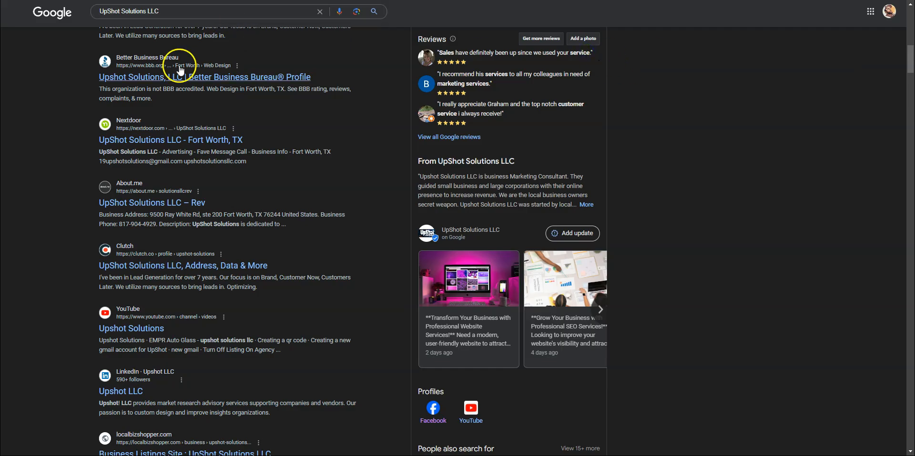
pyautogui.scroll(10, 247, 198)
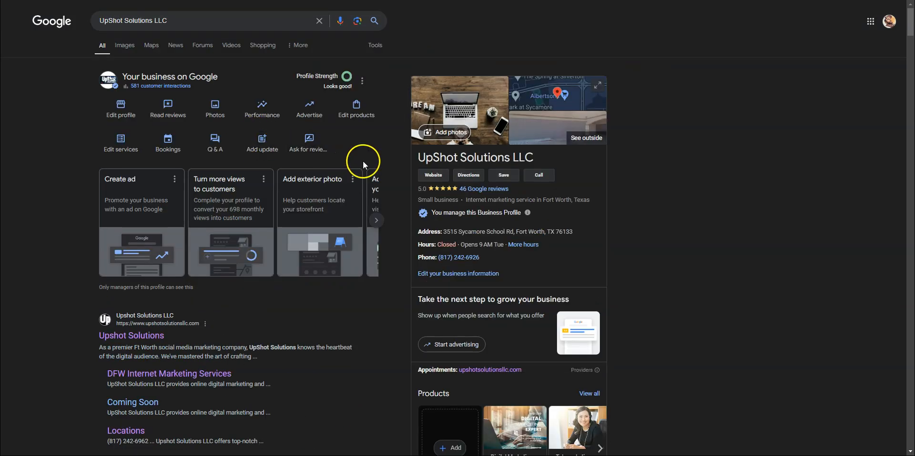
# Open the first customer review of the listing in Google Maps, read the owner's response and go back to the search results.
pyautogui.scroll(-11, 527, 416)
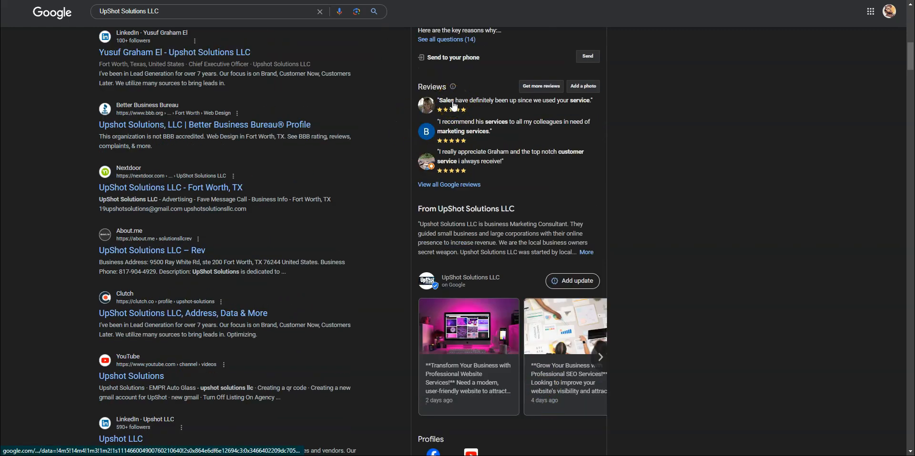
pyautogui.click(475, 112)
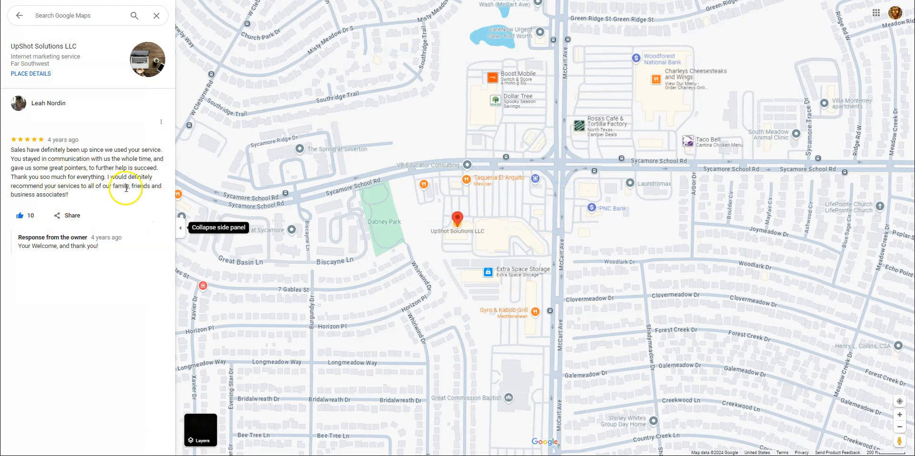
pyautogui.hotkey('alt', 'Left')
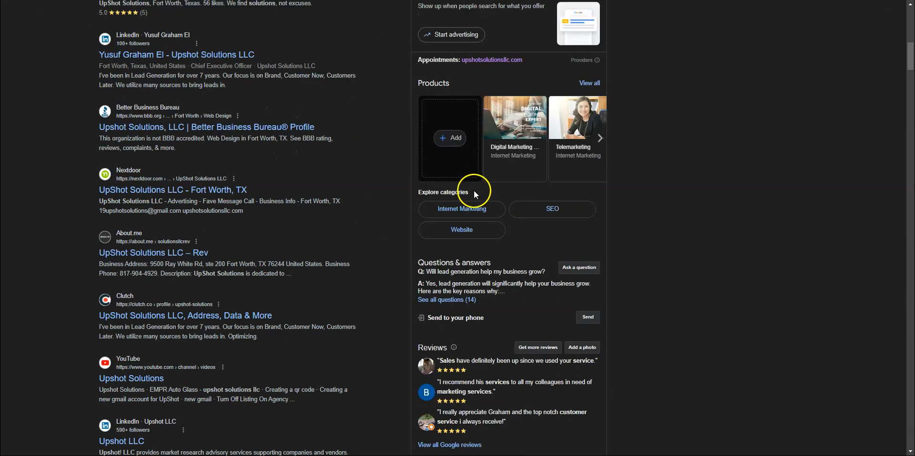
# Open all Google reviews, browse the customer reviews with their owner replies, and close them to return to the profile management options.
pyautogui.scroll(-3, 483, 306)
pyautogui.click(443, 310)
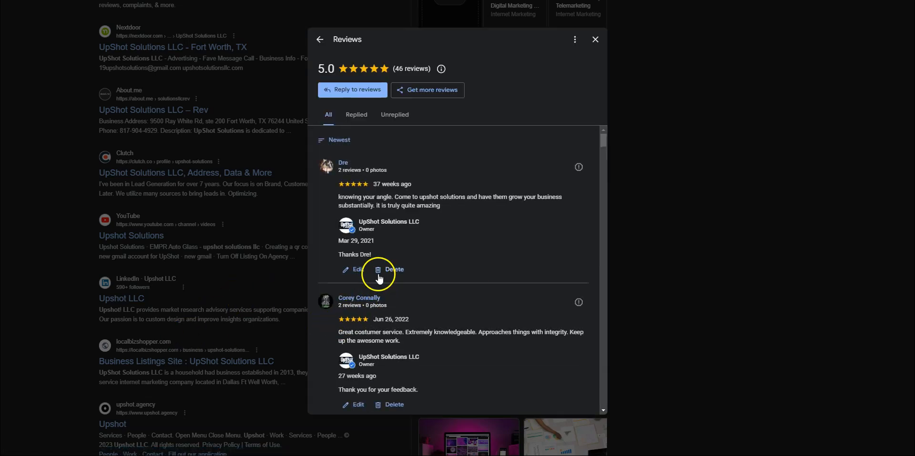
pyautogui.scroll(-3, 364, 300)
pyautogui.scroll(-2, 365, 297)
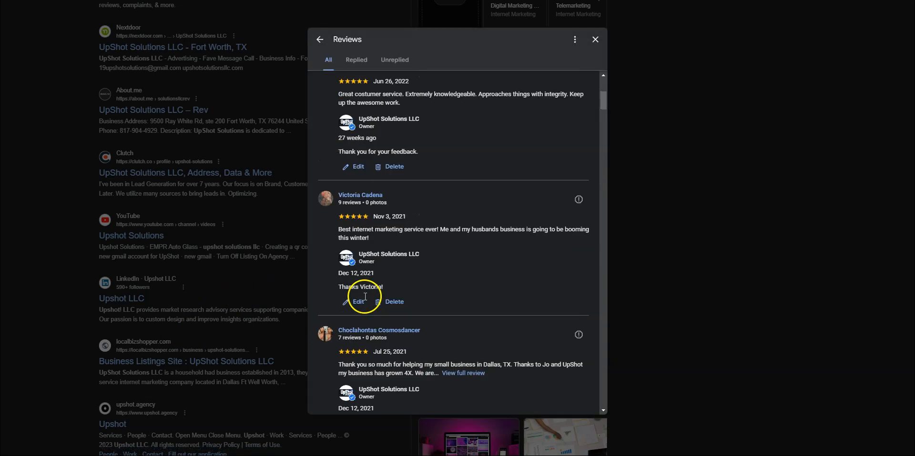
pyautogui.scroll(-4, 362, 305)
pyautogui.scroll(-10, 362, 304)
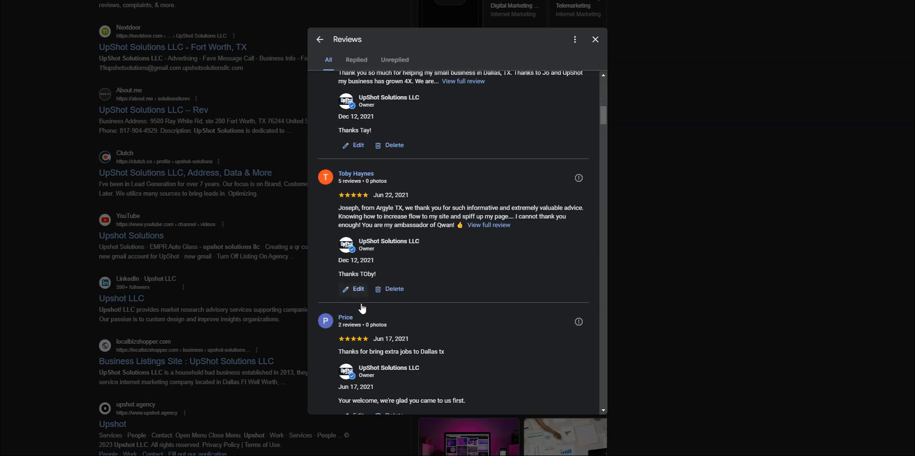
pyautogui.scroll(10, 584, 369)
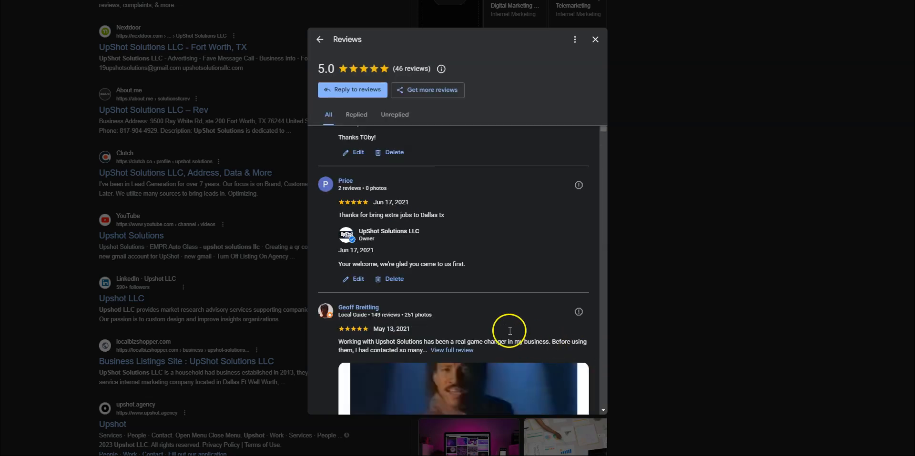
pyautogui.click(596, 40)
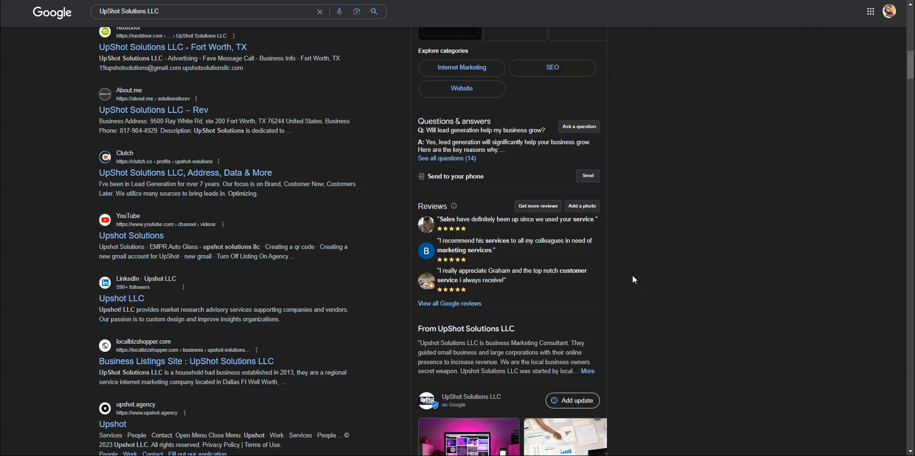
pyautogui.scroll(6, 455, 276)
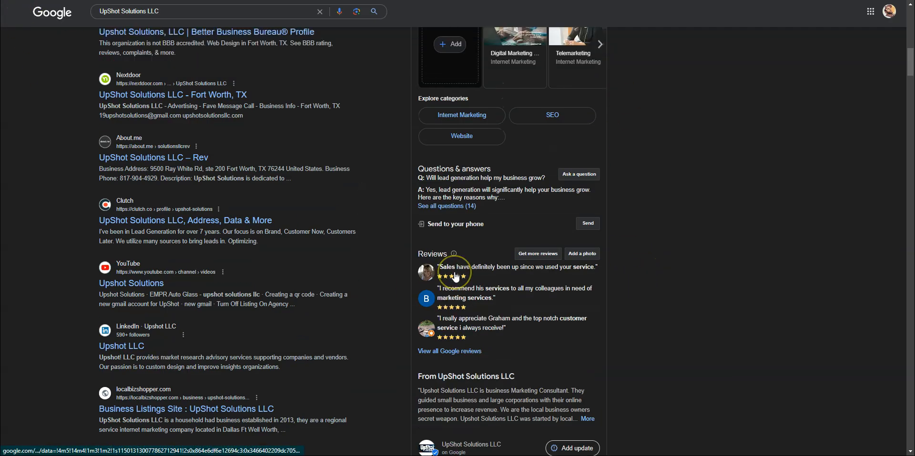
pyautogui.scroll(5, 455, 276)
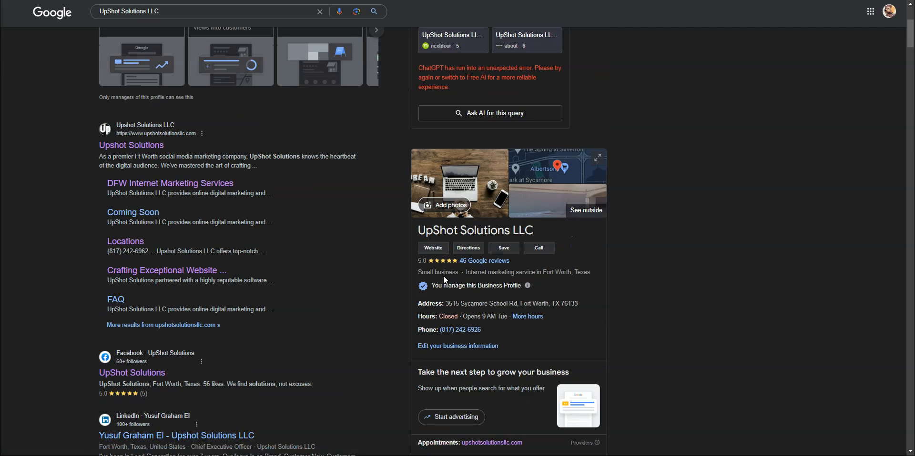
pyautogui.scroll(4, 442, 276)
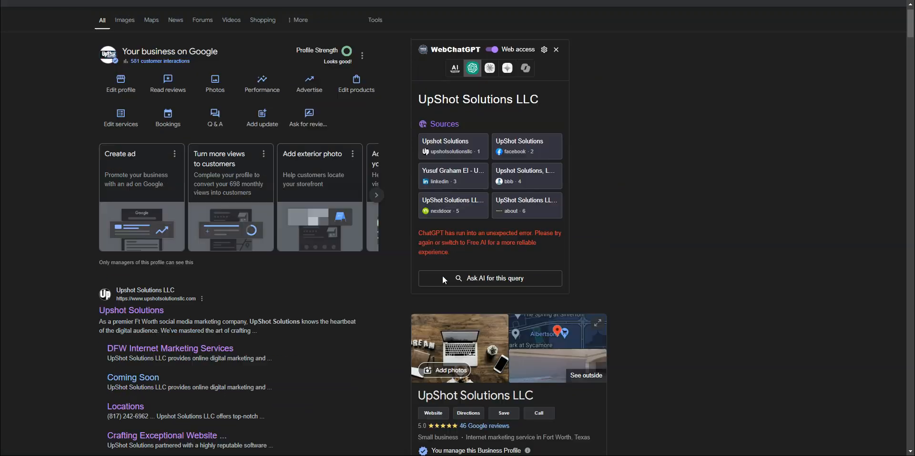